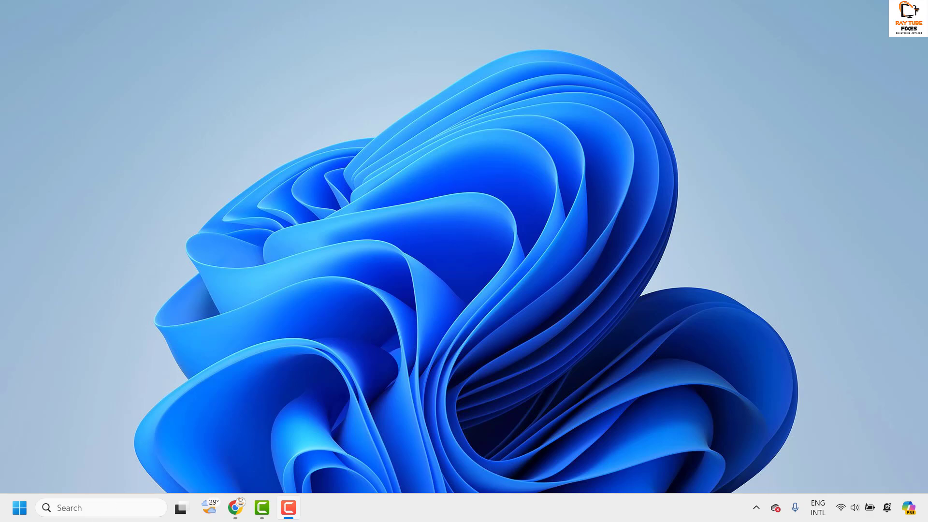
- Right-click the Start button to bring up the Win+X quick link menu
{"action": "right_click", "coordinate": [14, 510]}
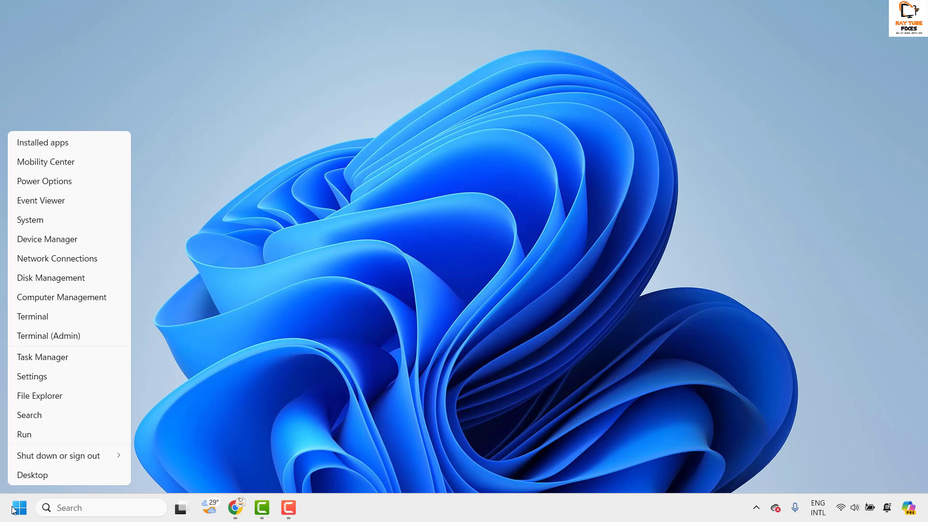
- Go to Settings > Bluetooth & devices > Printers & scanners
{"action": "left_click", "coordinate": [53, 376]}
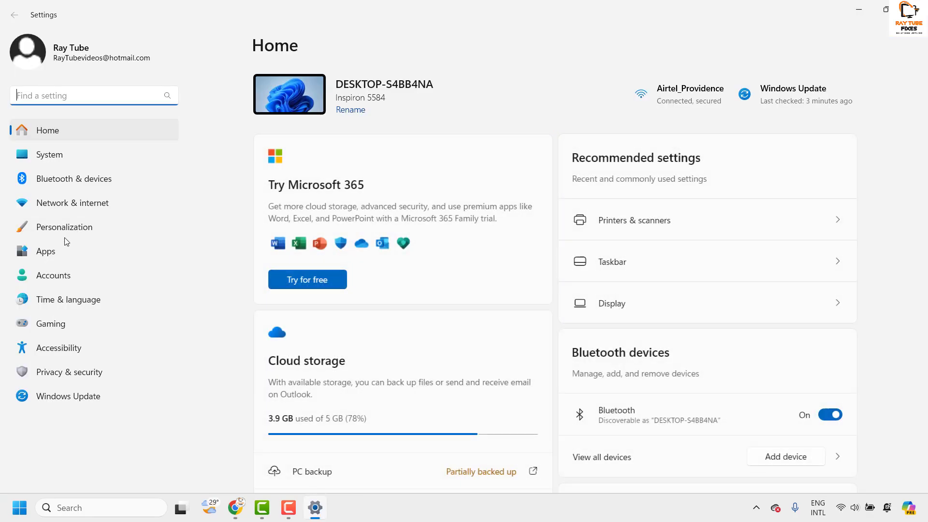
{"action": "left_click", "coordinate": [56, 182]}
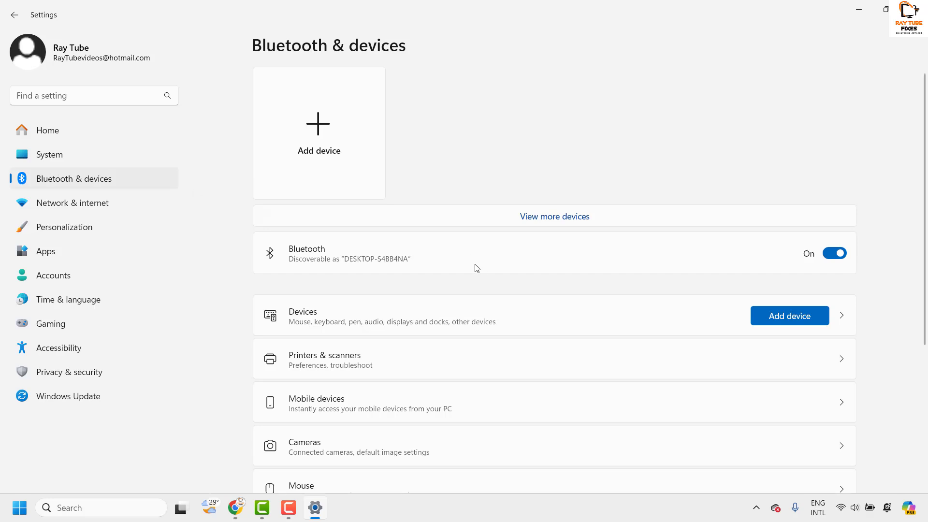
{"action": "scroll", "coordinate": [331, 285], "scroll_direction": "down", "scroll_amount": 3}
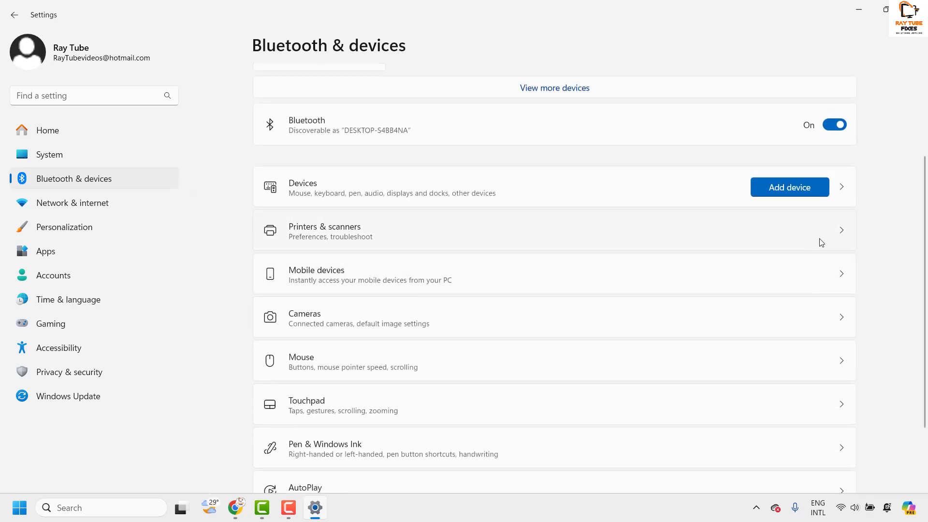
{"action": "left_click", "coordinate": [837, 238]}
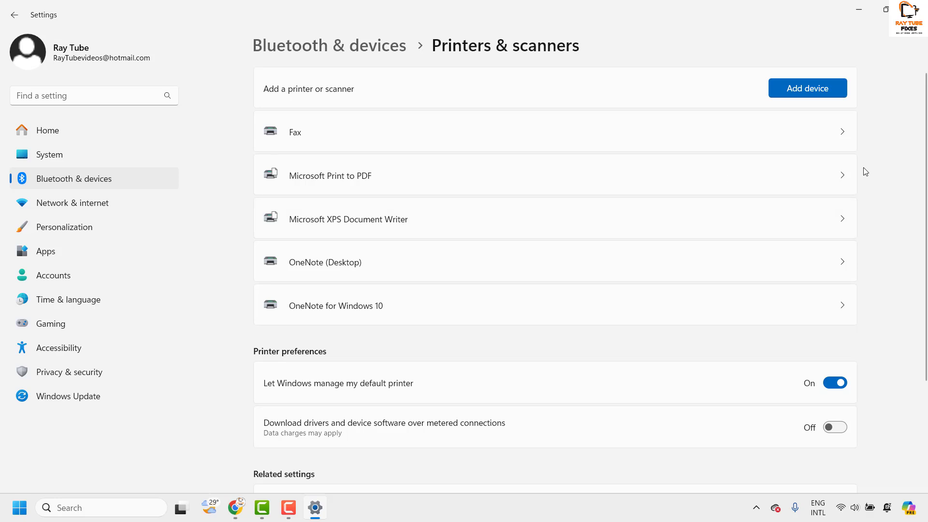
- Open the Printing preferences dialog of Microsoft Print to PDF
{"action": "left_click", "coordinate": [841, 181]}
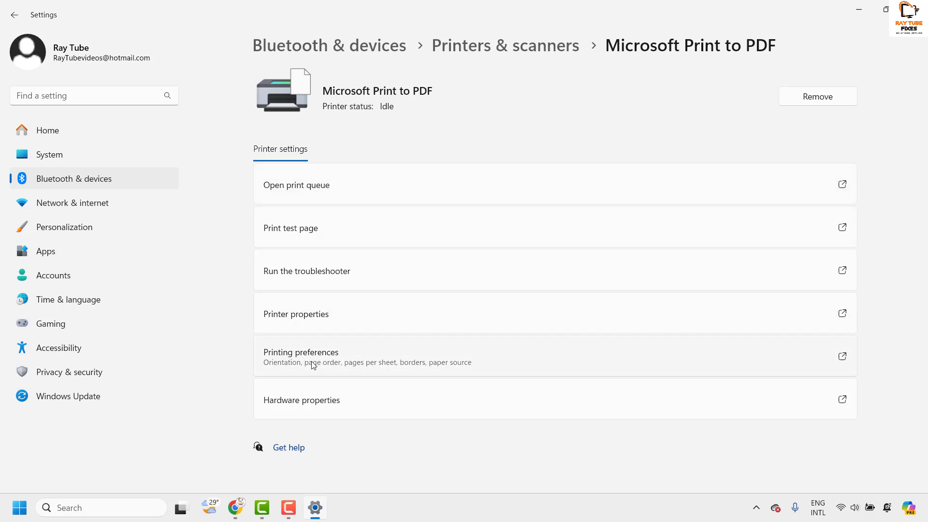
{"action": "left_click", "coordinate": [333, 363]}
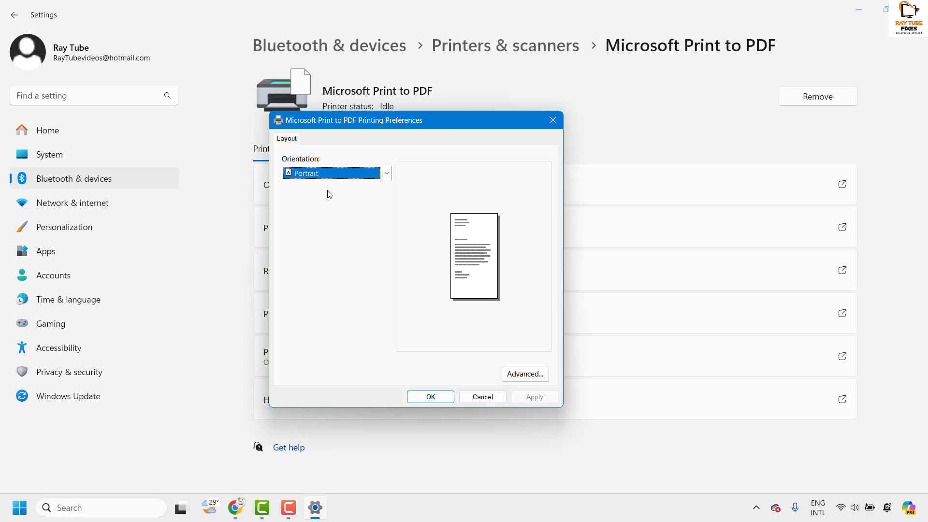
- Try Landscape, then save Portrait as Microsoft Print to PDF's orientation
{"action": "left_click", "coordinate": [323, 174]}
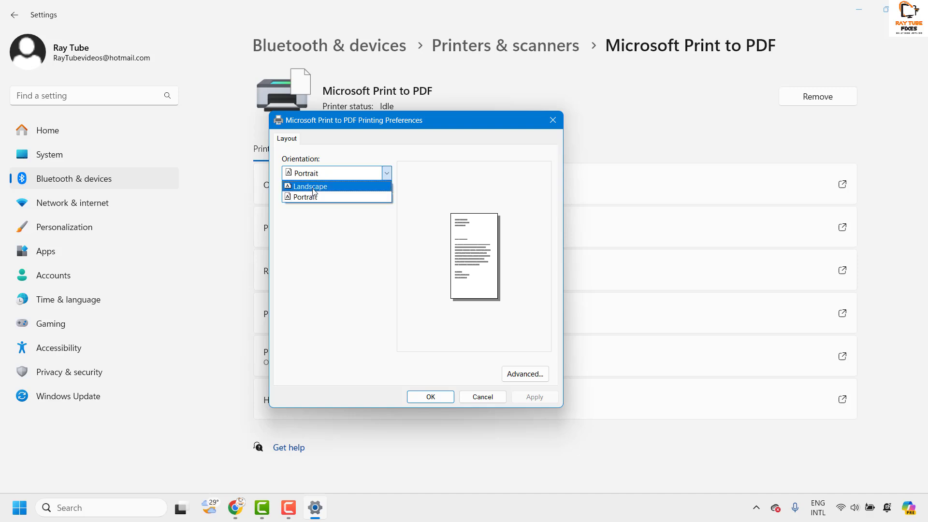
{"action": "left_click", "coordinate": [313, 189]}
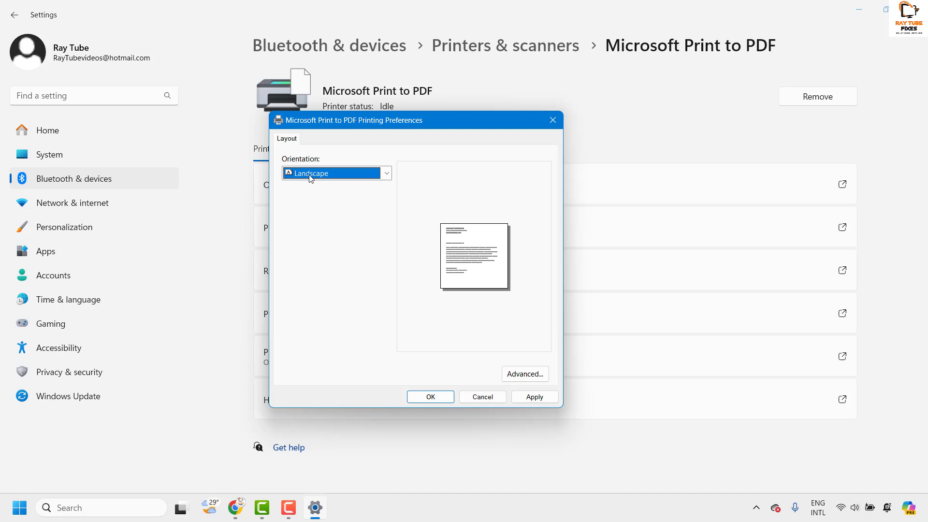
{"action": "left_click", "coordinate": [326, 174]}
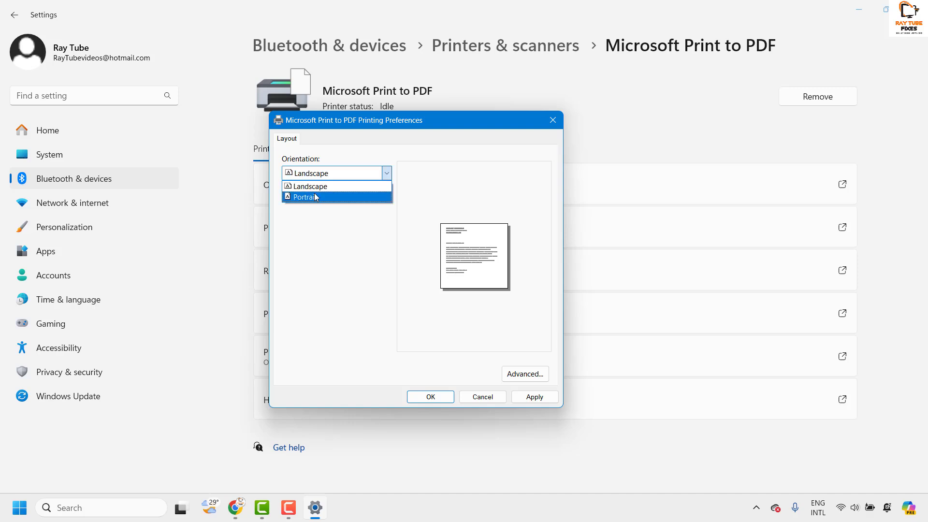
{"action": "left_click", "coordinate": [315, 197]}
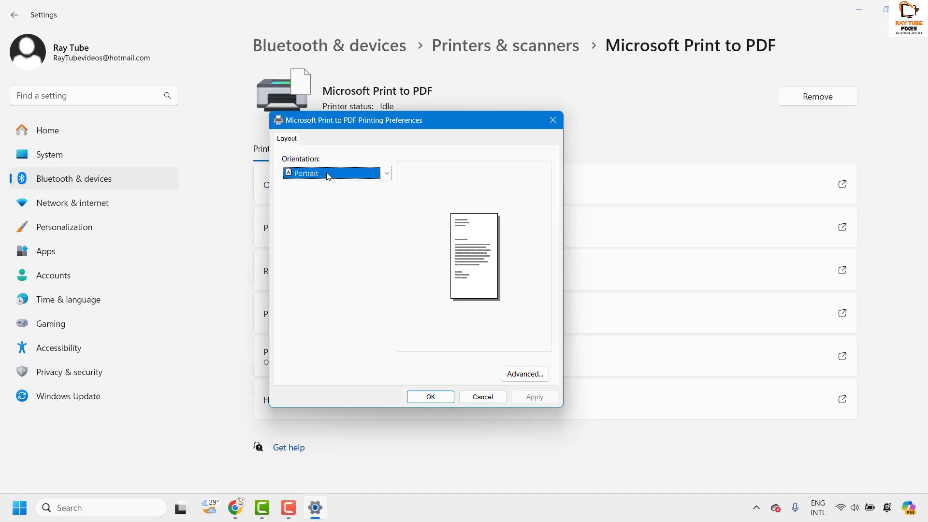
{"action": "left_click", "coordinate": [432, 396]}
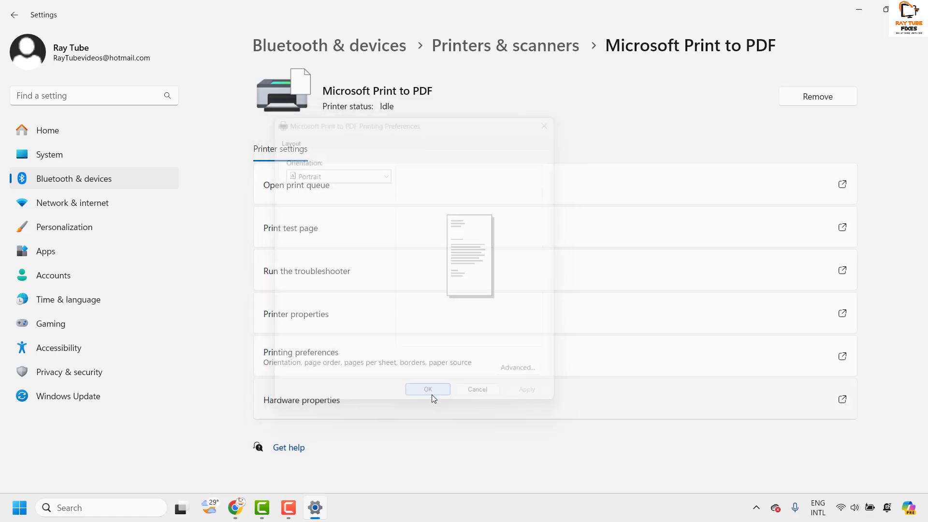
- Close Settings and start Word with the Run command winword
{"action": "key", "text": "alt+F4"}
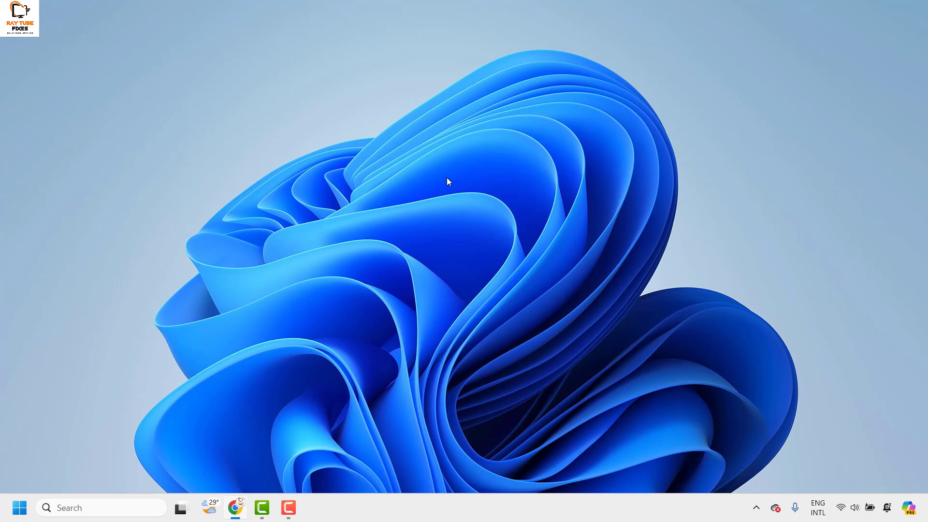
{"action": "key", "text": "super+r"}
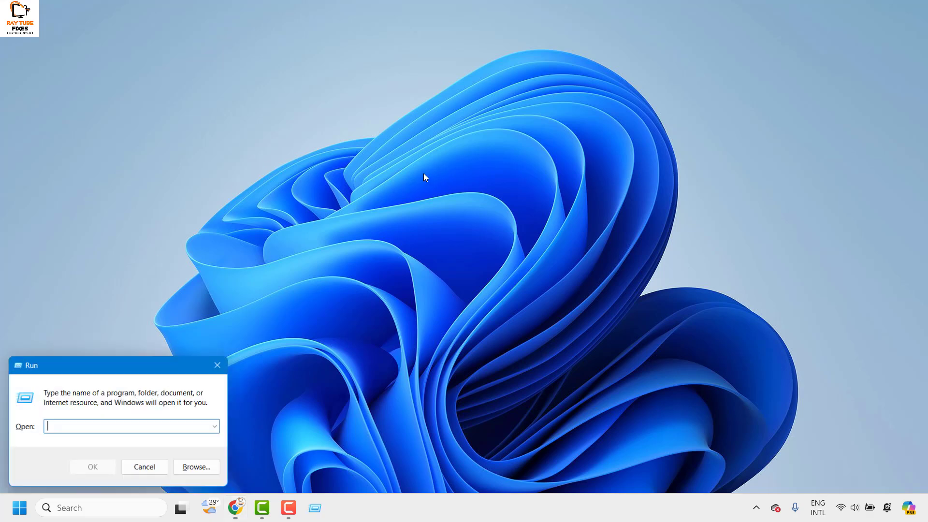
{"action": "type", "text": "winword"}
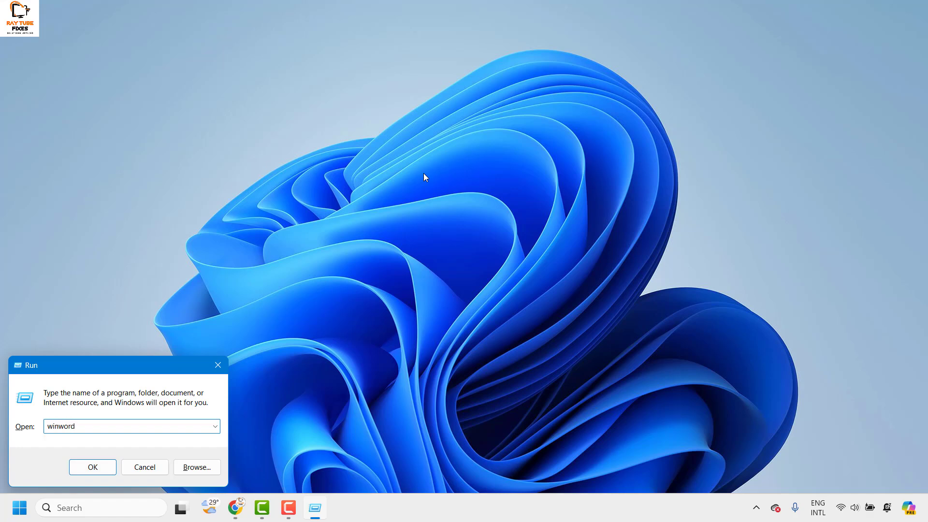
{"action": "key", "text": "Return"}
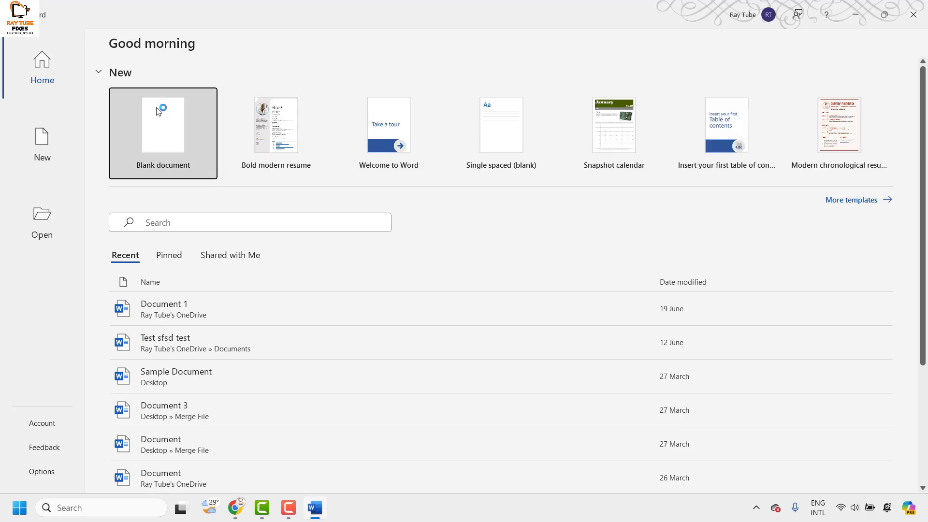
- Create a blank document and set its page orientation to Landscape
{"action": "left_click", "coordinate": [200, 174]}
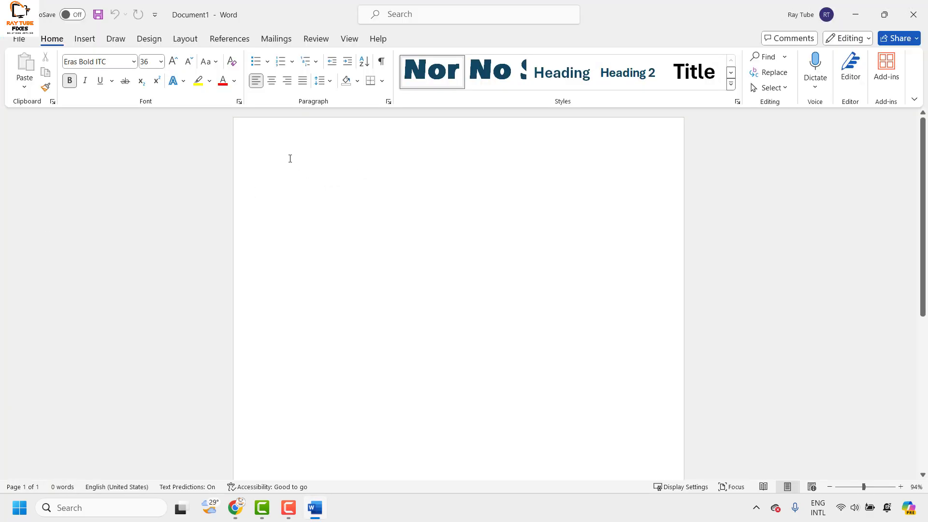
{"action": "left_click", "coordinate": [185, 38]}
{"action": "left_click", "coordinate": [59, 86]}
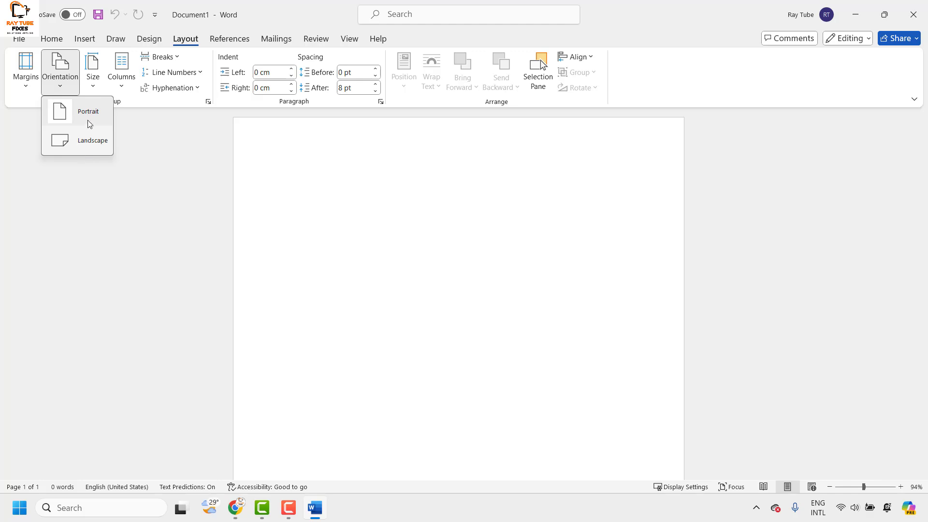
{"action": "left_click", "coordinate": [83, 140]}
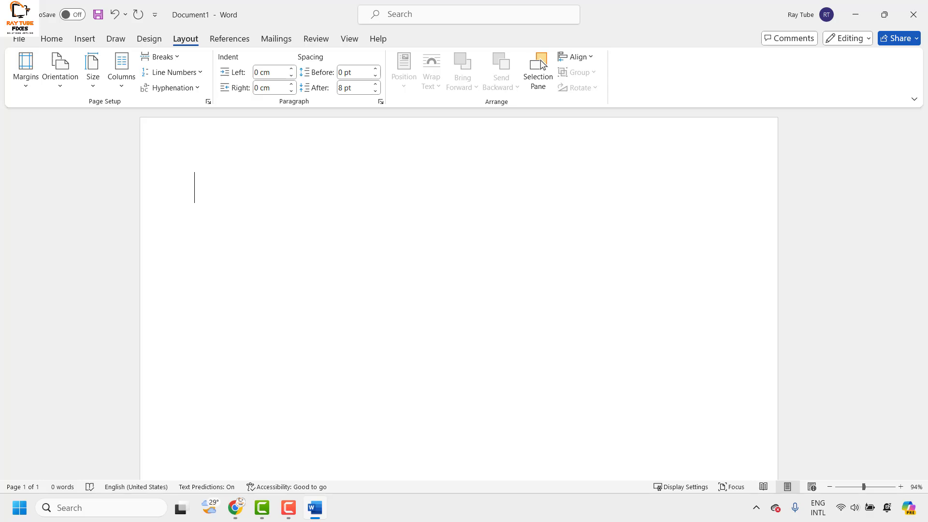
{"action": "left_click", "coordinate": [19, 39]}
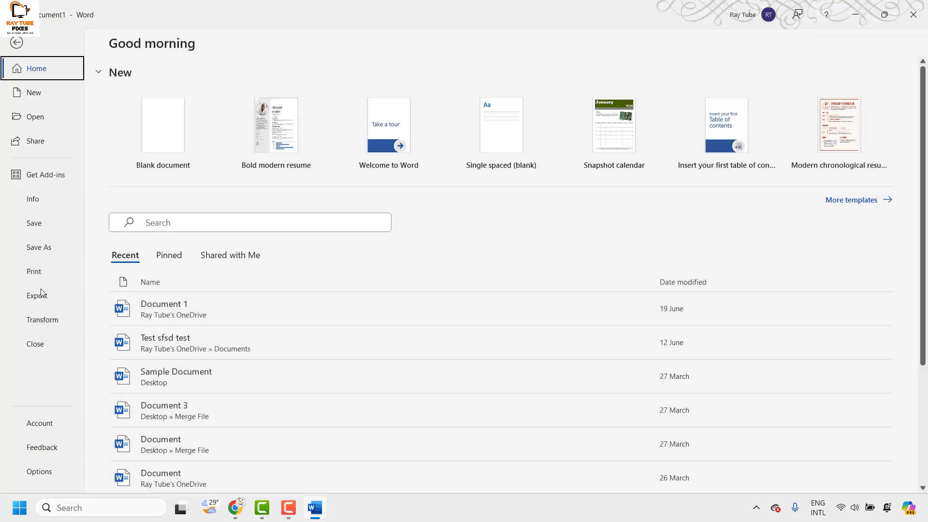
- Set the print orientation to Portrait Orientation, then minimize Word
{"action": "left_click", "coordinate": [34, 271]}
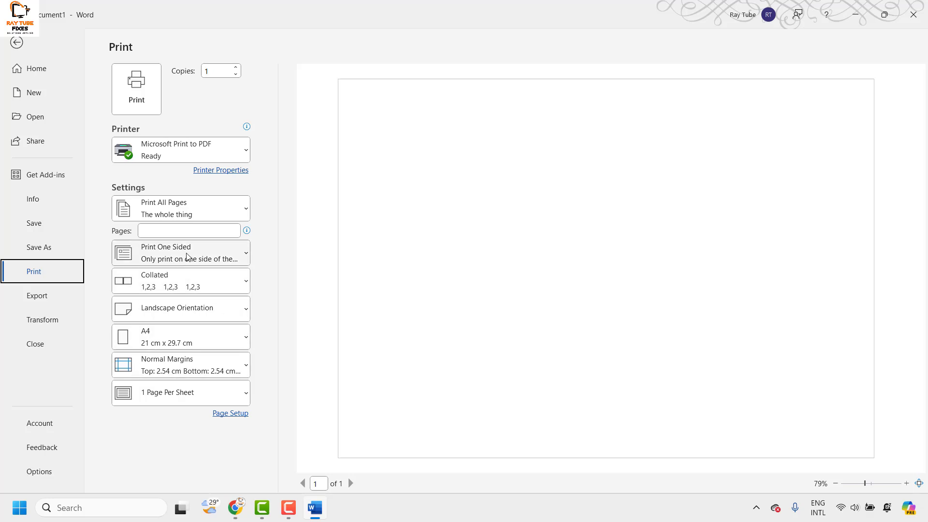
{"action": "left_click", "coordinate": [186, 308]}
{"action": "left_click", "coordinate": [188, 338]}
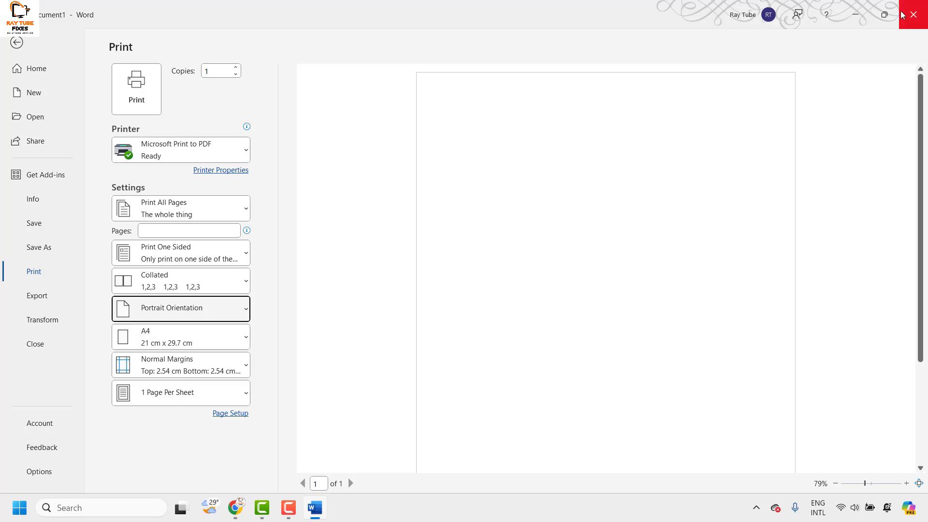
{"action": "left_click", "coordinate": [852, 27]}
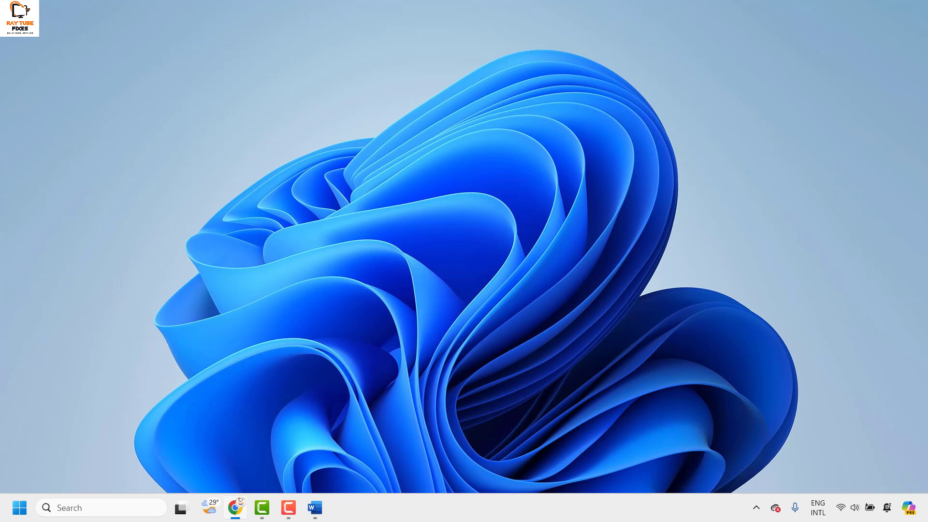
- Run msconfig, then drag the Word Document2 window into view and maximize it
{"action": "key", "text": "super+r"}
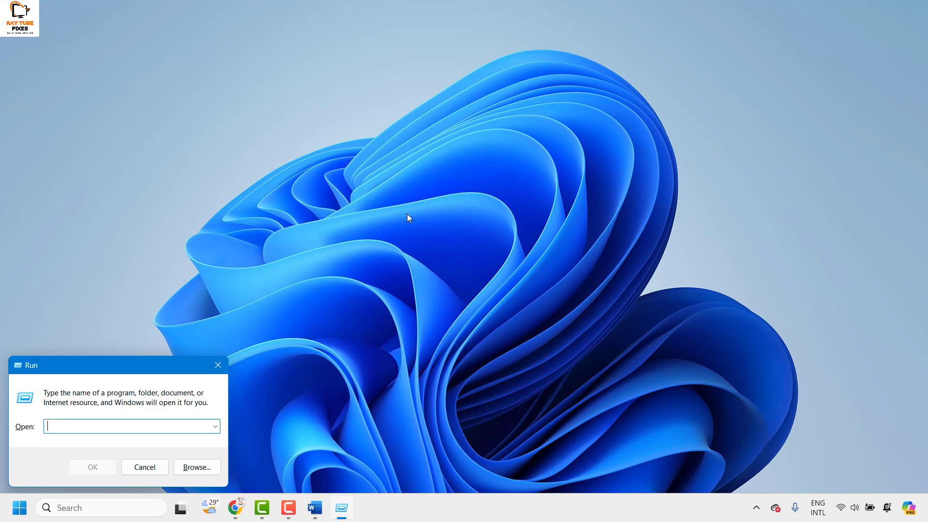
{"action": "type", "text": "msconfig"}
{"action": "key", "text": "Return"}
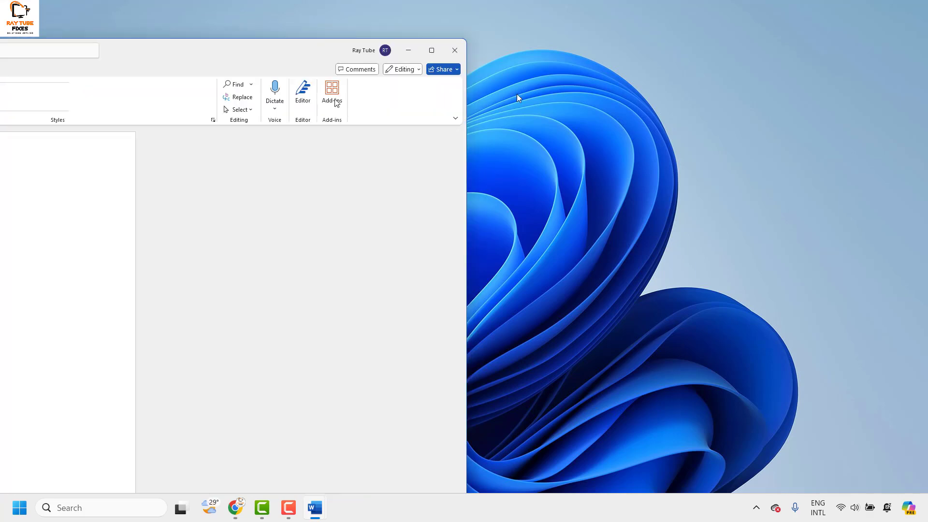
{"action": "left_click_drag", "start_coordinate": [517, 94], "coordinate": [562, 46]}
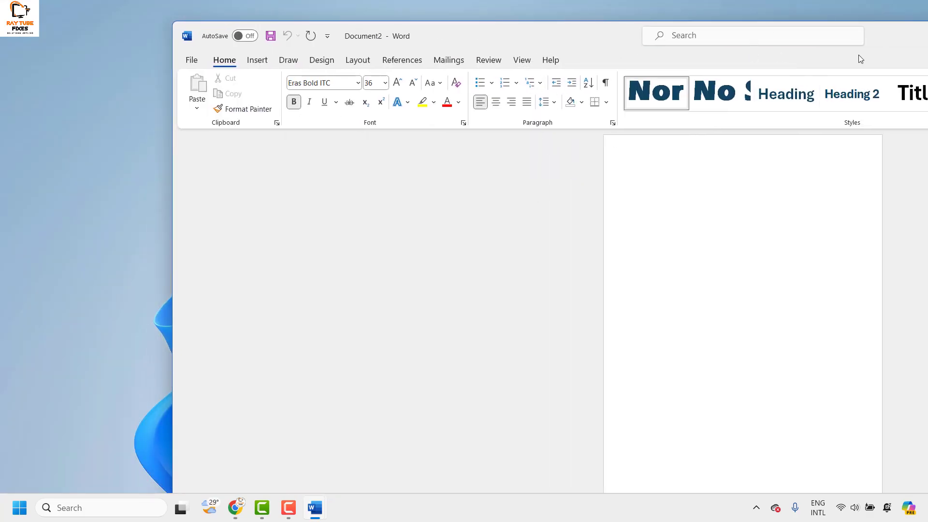
{"action": "double_click", "coordinate": [889, 44]}
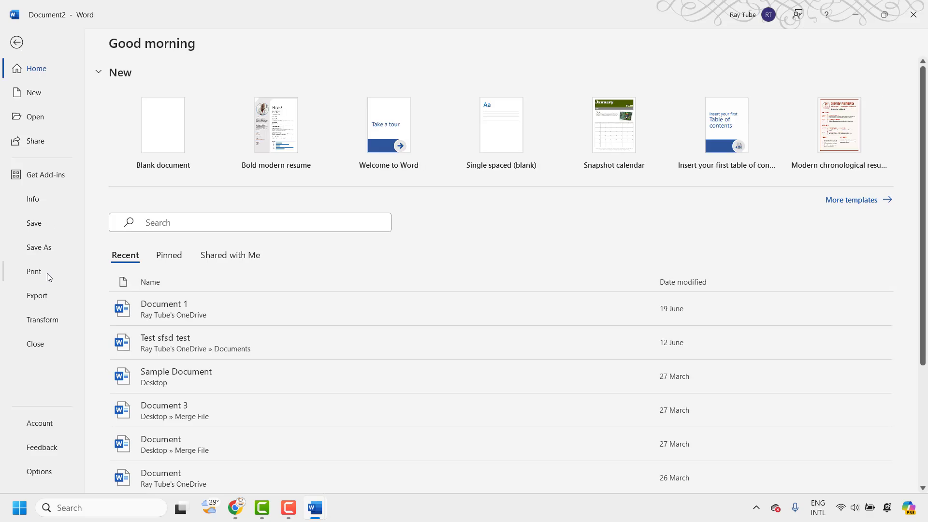
- In Print settings, try Letter paper, then switch the paper size back to A4
{"action": "left_click", "coordinate": [47, 273]}
{"action": "left_click", "coordinate": [196, 343]}
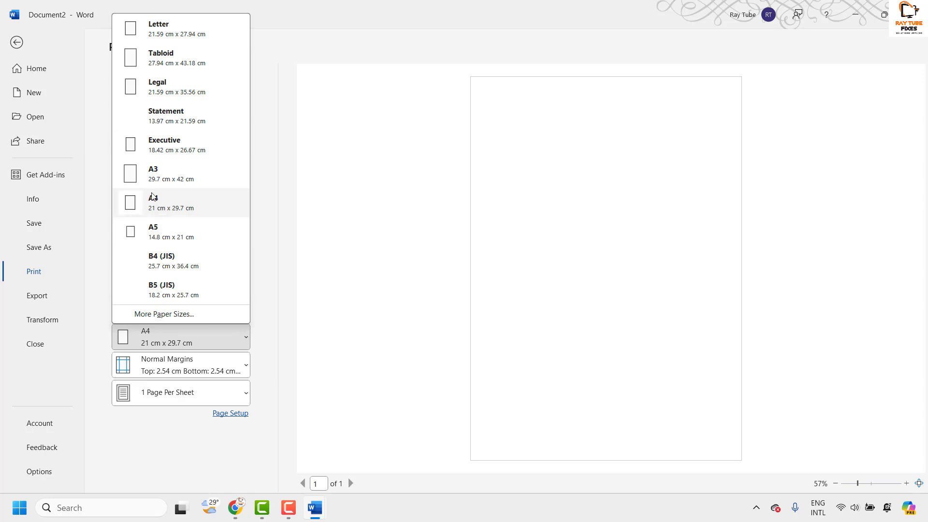
{"action": "left_click", "coordinate": [172, 33]}
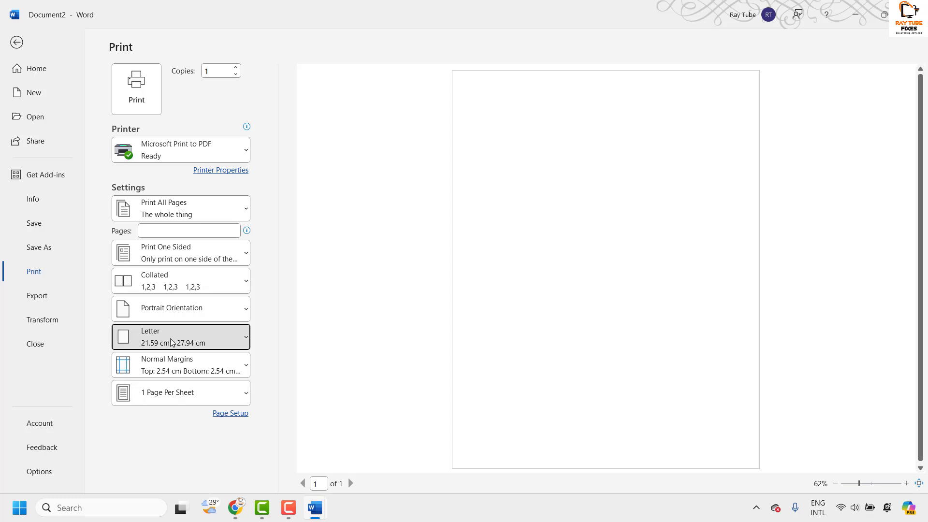
{"action": "left_click", "coordinate": [184, 332]}
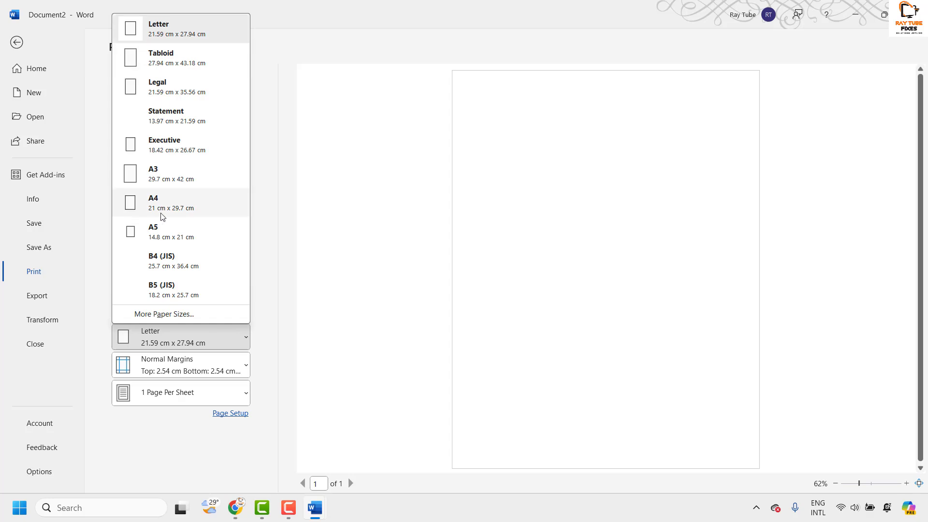
{"action": "left_click", "coordinate": [175, 203]}
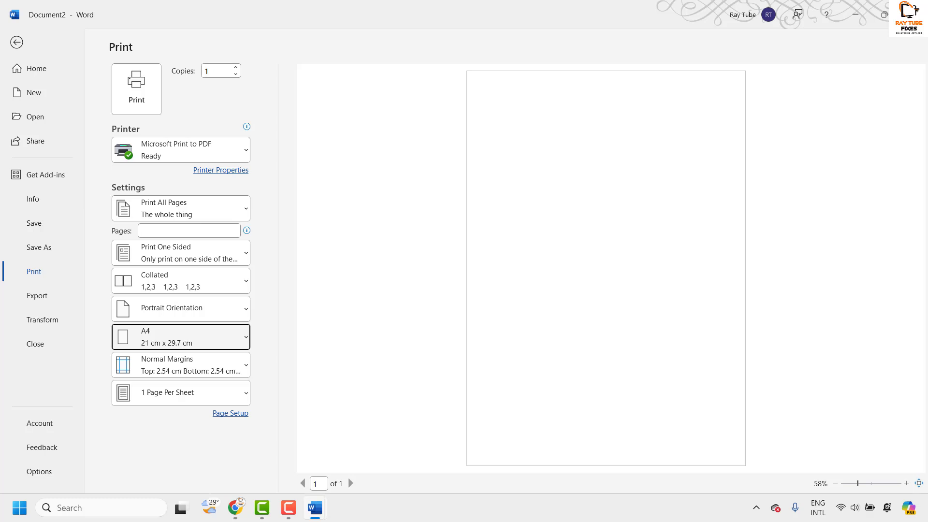
- Close Document2 with Ctrl+W, choosing Don't Save
{"action": "key", "text": "ctrl+w"}
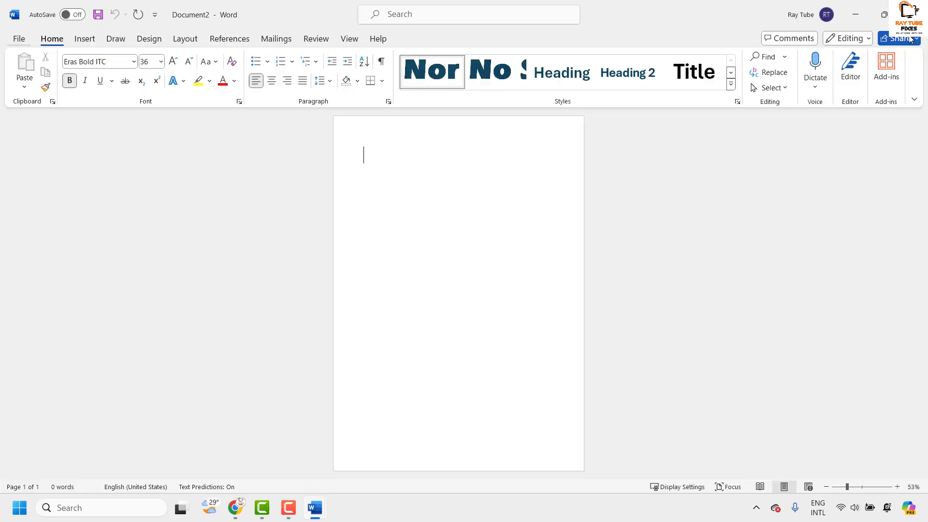
{"action": "left_click", "coordinate": [510, 318]}
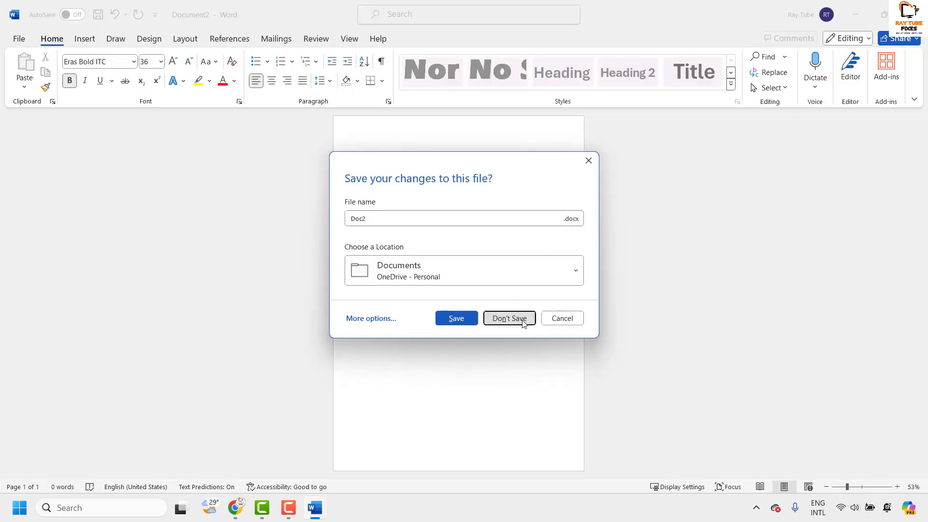